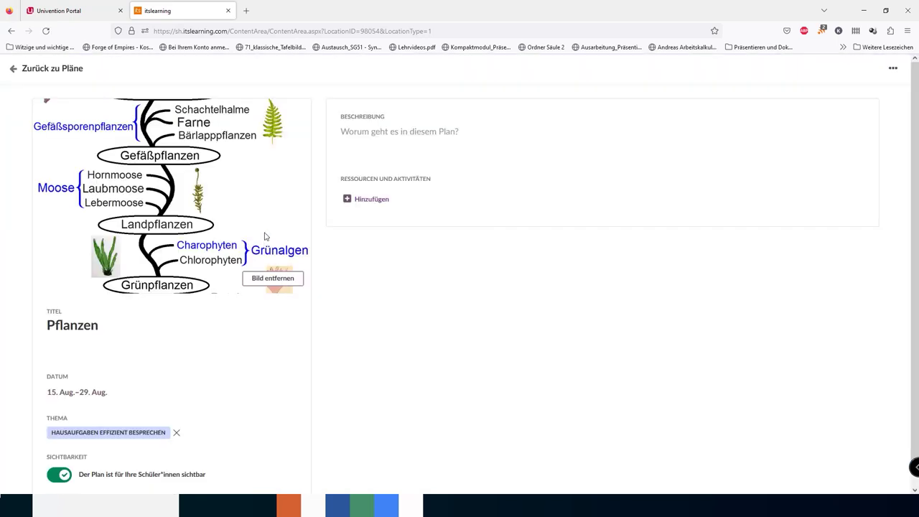
# Add a new assignment (Auftrag) to the Pflanzen plan with the title "Fotografiere eine Pflanze."
pyautogui.click(373, 199)
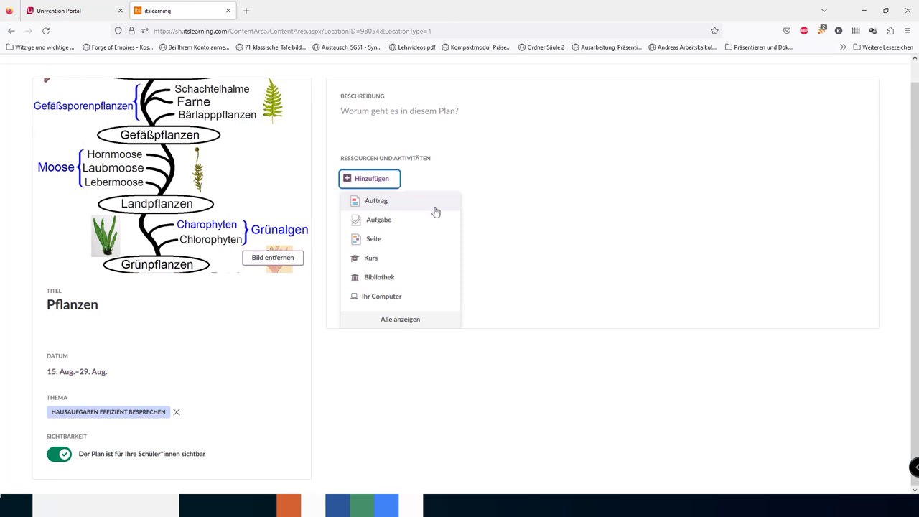
pyautogui.click(385, 203)
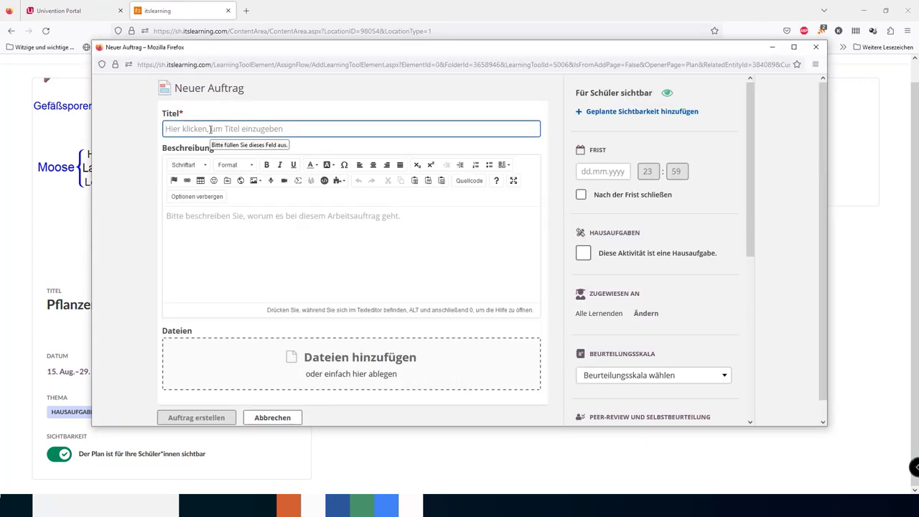
pyautogui.write('Fo')
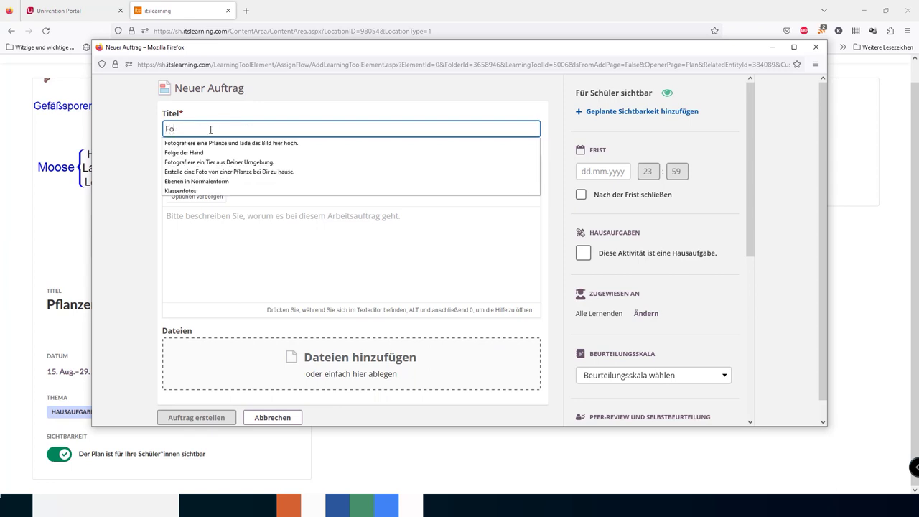
pyautogui.write('tografiere eine')
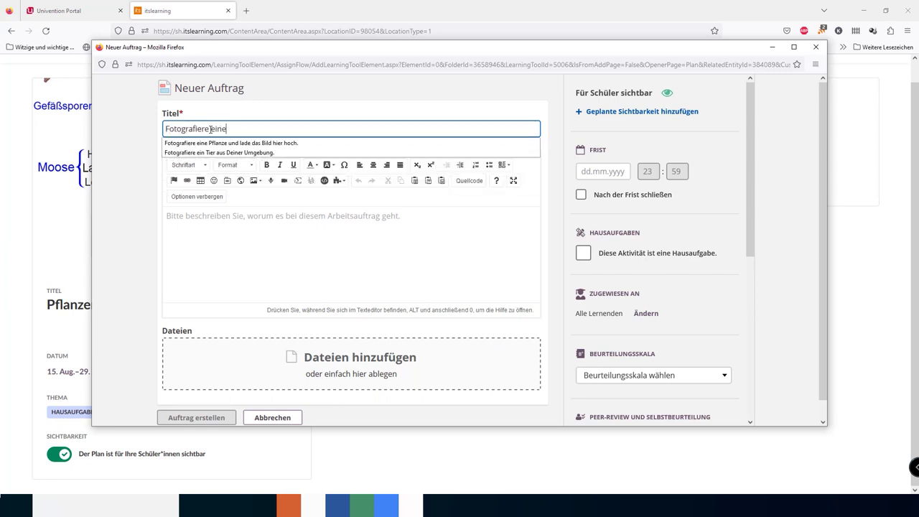
pyautogui.write(' Pflan')
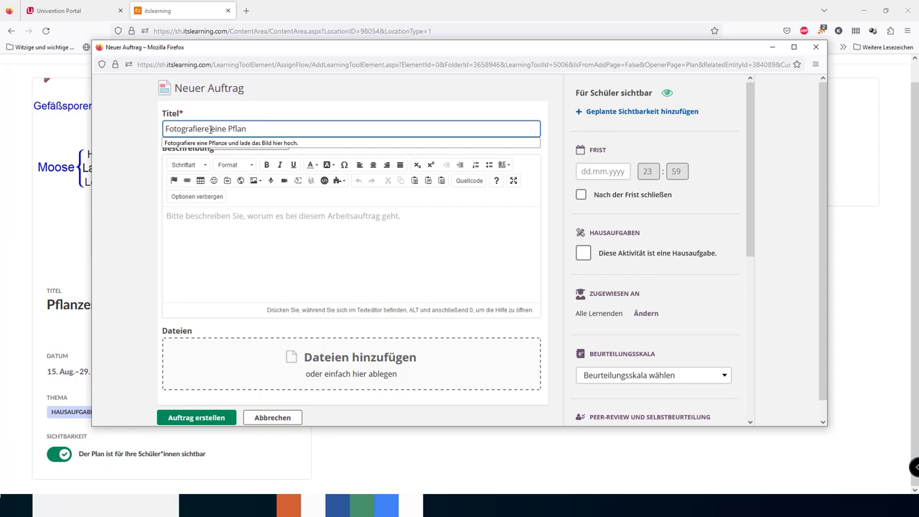
pyautogui.write('ze.')
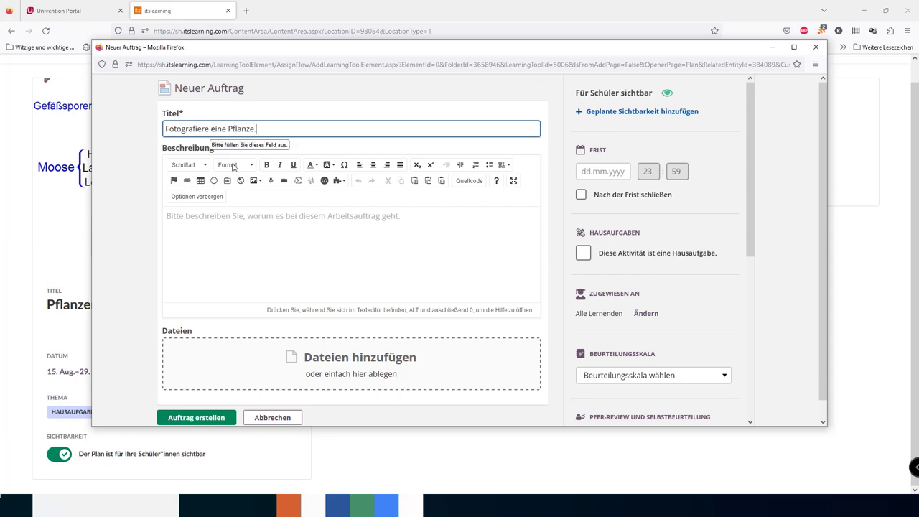
# Set the assignment's deadline to 16.08.2023 at 17:59 and mark the activity as homework
pyautogui.click(612, 171)
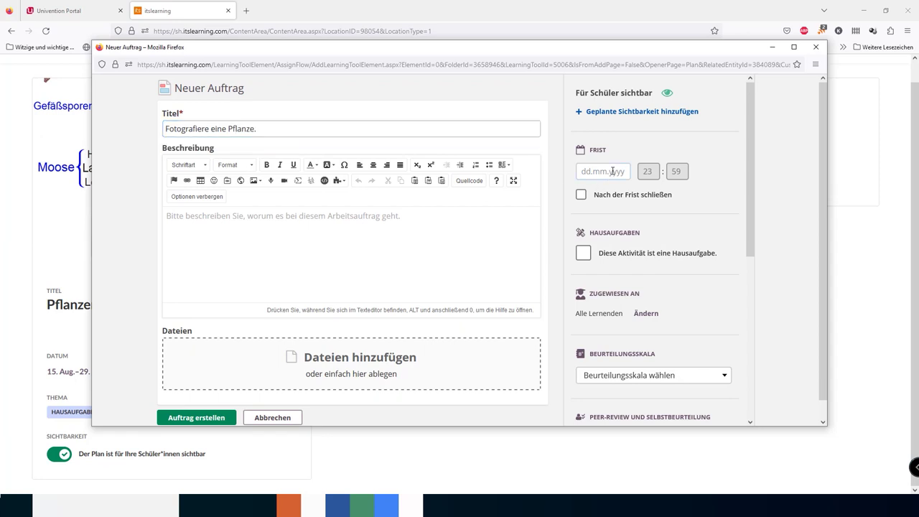
pyautogui.click(613, 170)
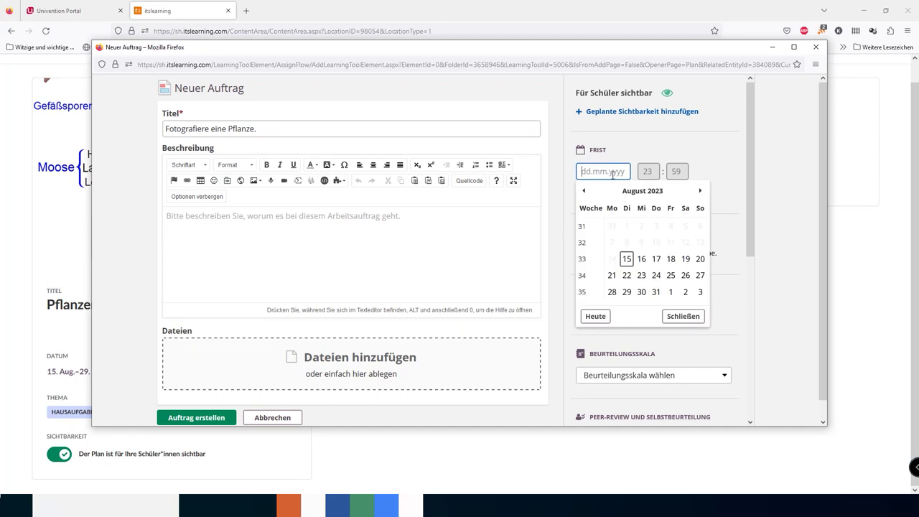
pyautogui.click(641, 259)
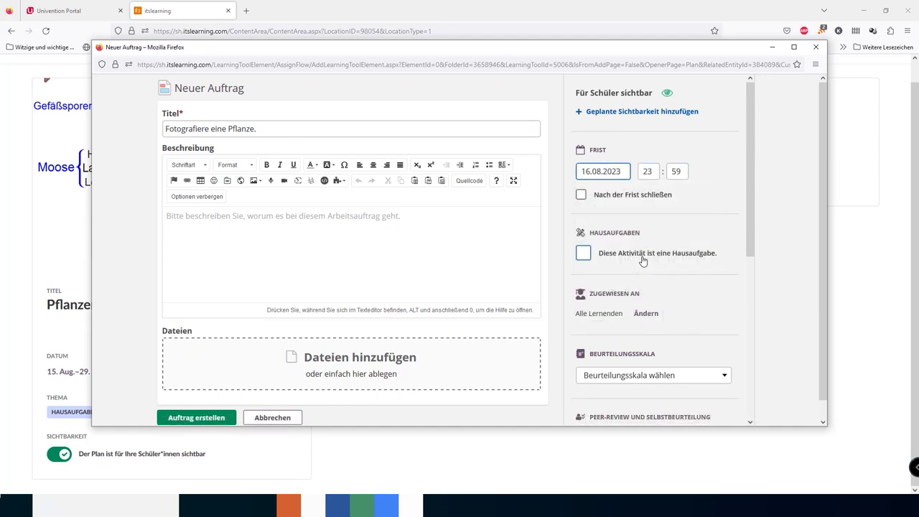
pyautogui.click(646, 174)
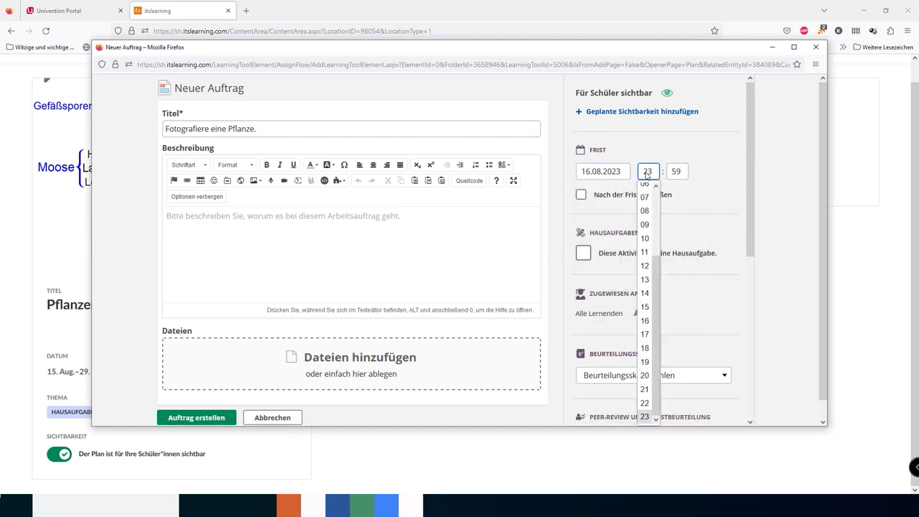
pyautogui.click(644, 340)
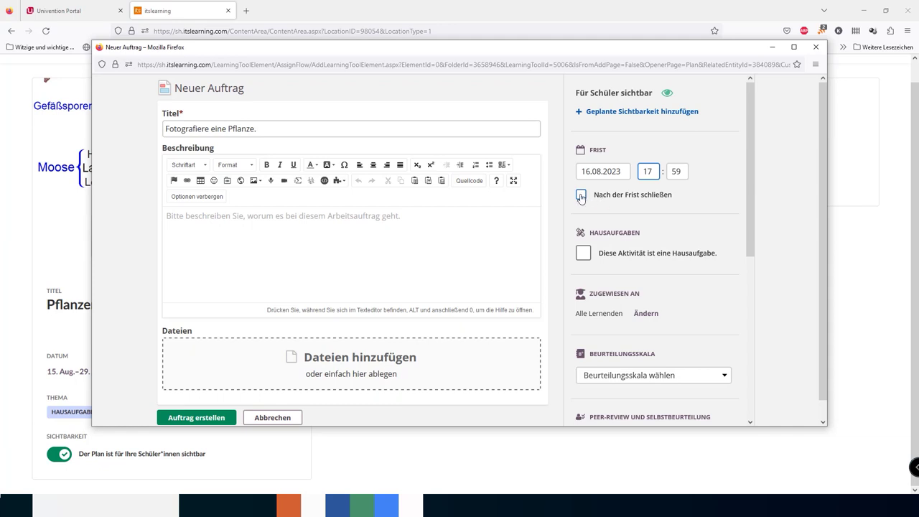
pyautogui.click(582, 253)
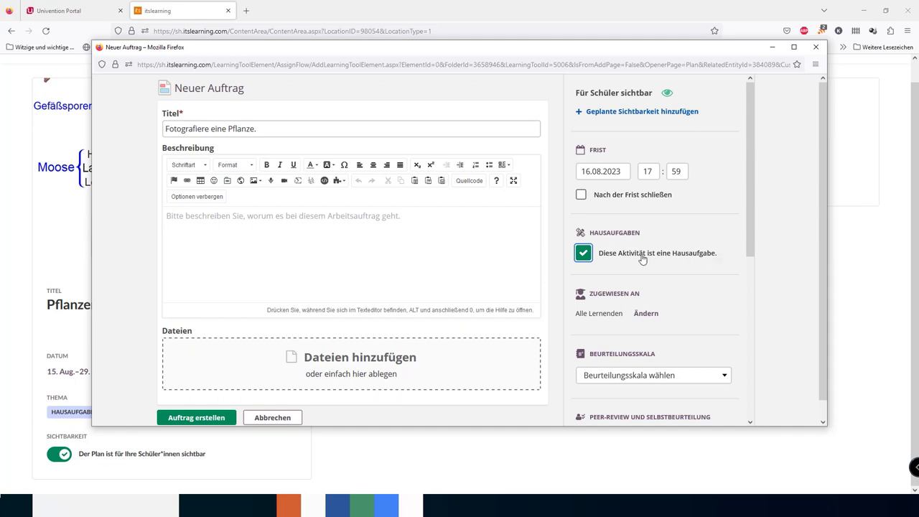
# Examine which people and groups the assignment can be assigned to, without changing the selection
pyautogui.scroll(-2, 642, 259)
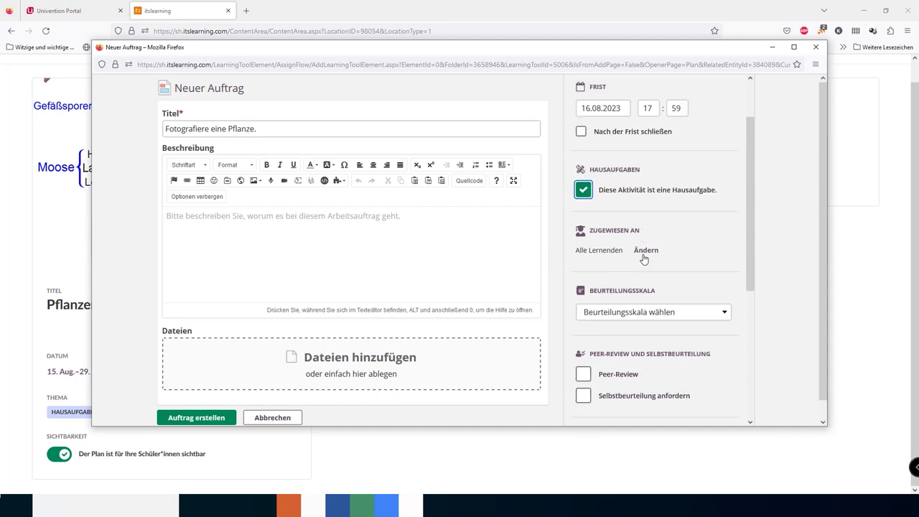
pyautogui.click(644, 250)
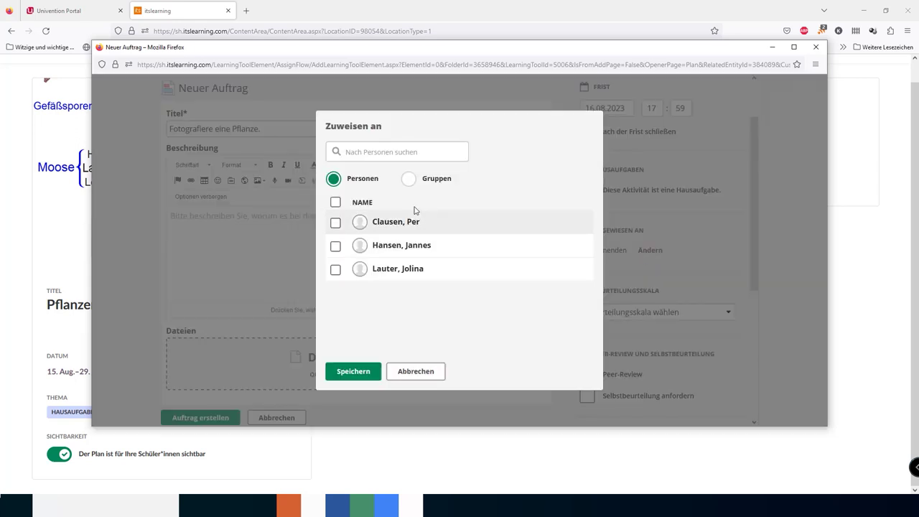
pyautogui.click(408, 179)
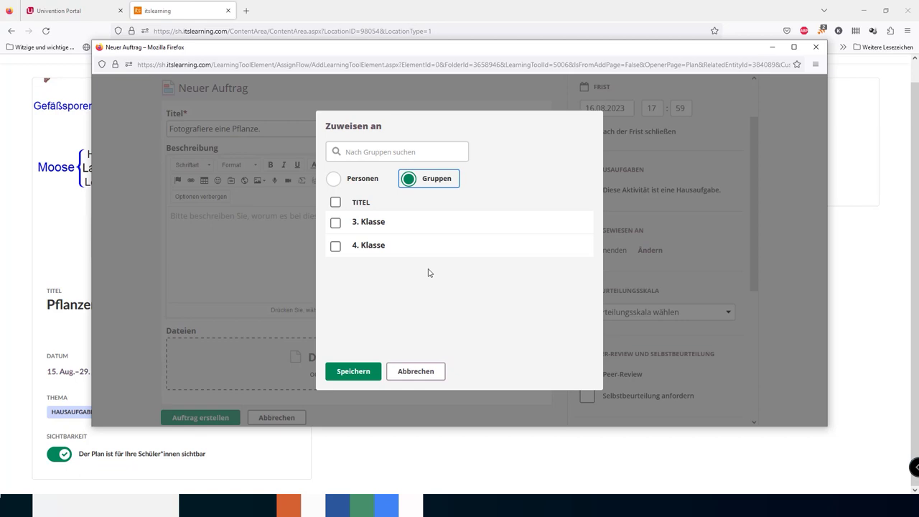
pyautogui.click(413, 371)
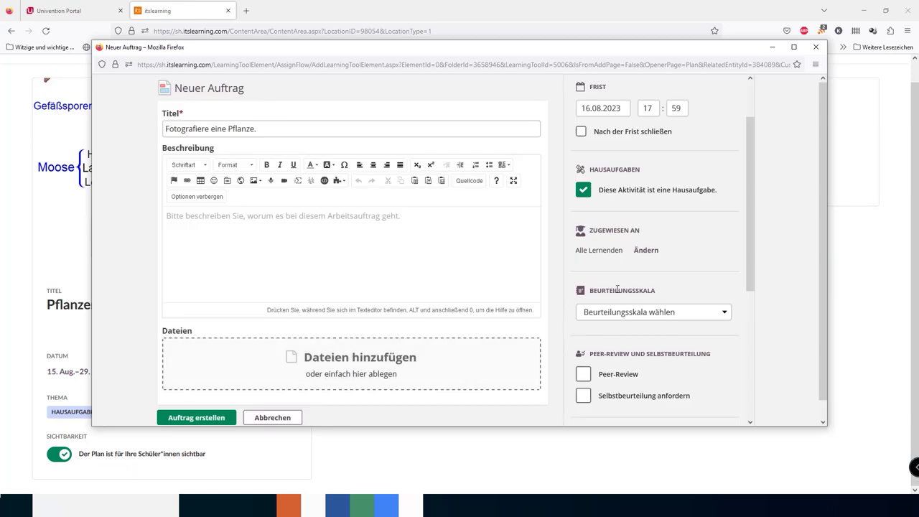
# Review the remaining assessment, group work and submission options and create the plant photo assignment
pyautogui.scroll(-5, 618, 290)
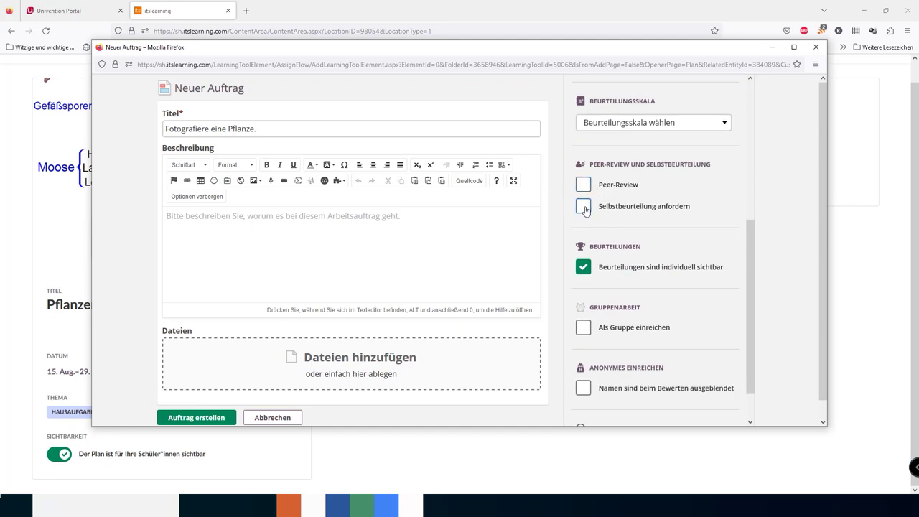
pyautogui.scroll(-1, 585, 263)
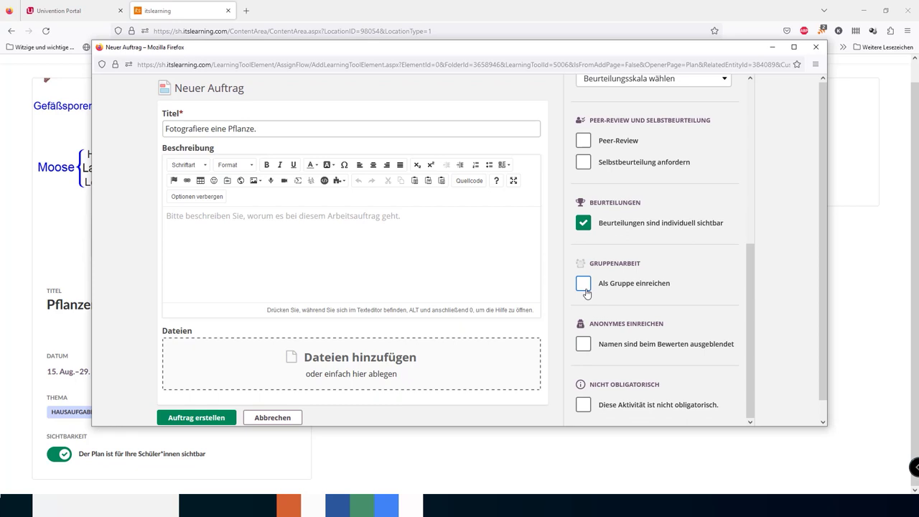
pyautogui.click(214, 418)
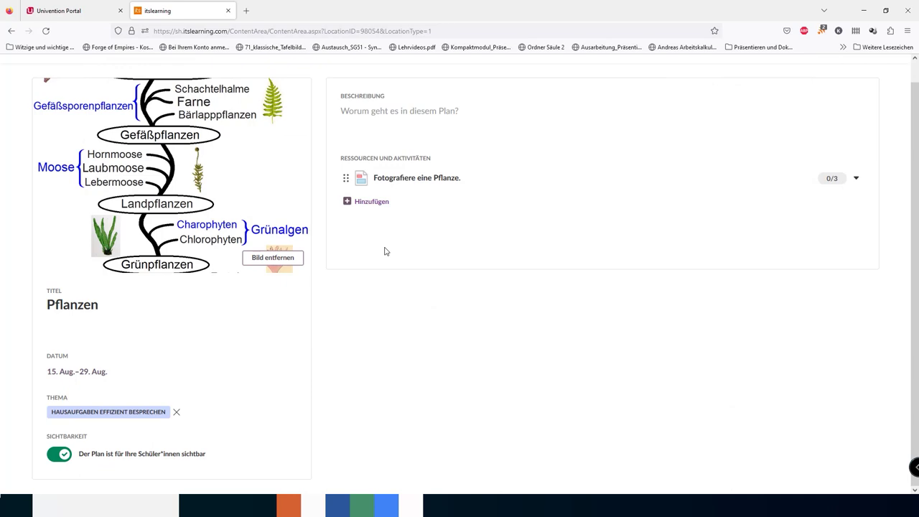
# Open Pflanzentext.docx from the desktop to view the worksheet, close it and return to the plan in Firefox
pyautogui.click(866, 14)
pyautogui.doubleClick(29, 69)
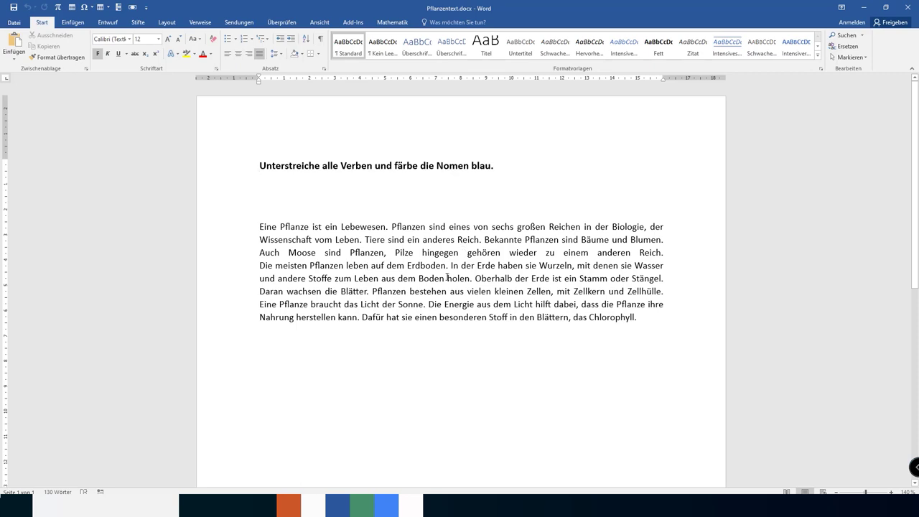
pyautogui.click(908, 8)
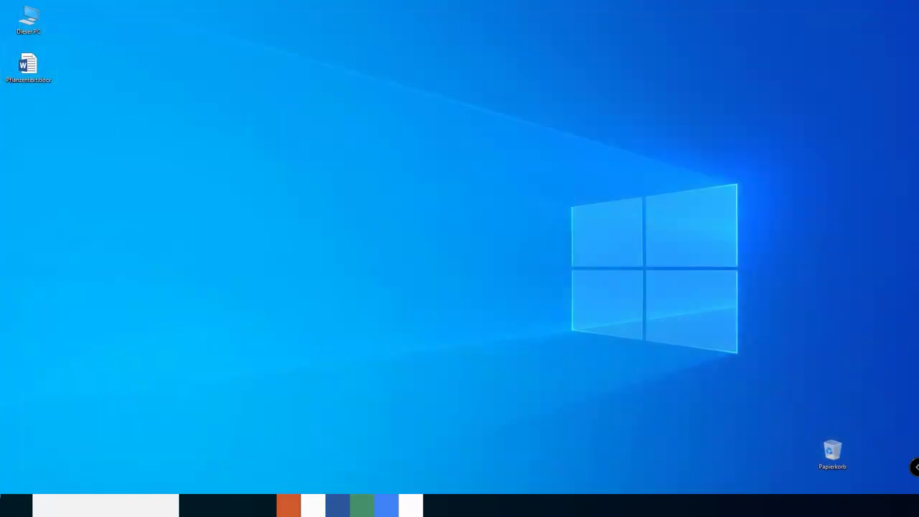
pyautogui.click(288, 507)
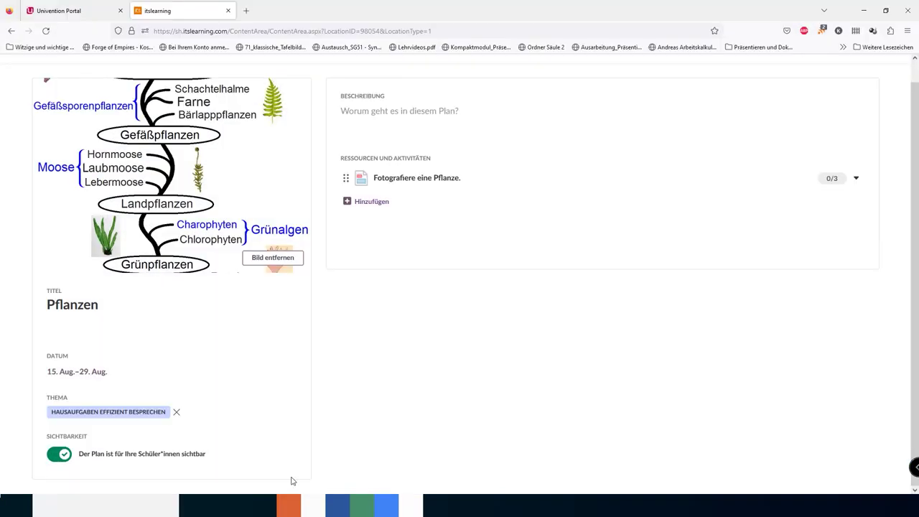
# Add a second new assignment to the Pflanzen plan with the title "Bearbeite den Bogen im Anhang."
pyautogui.click(374, 202)
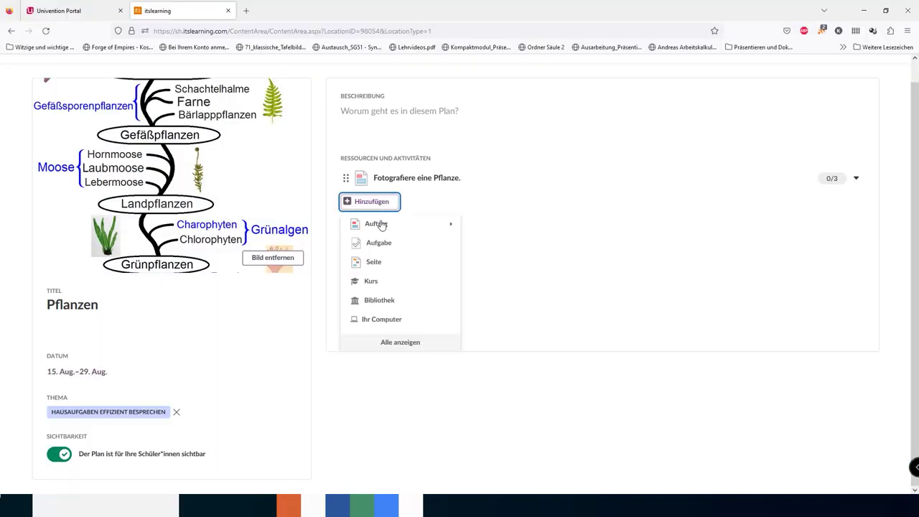
pyautogui.moveTo(381, 225)
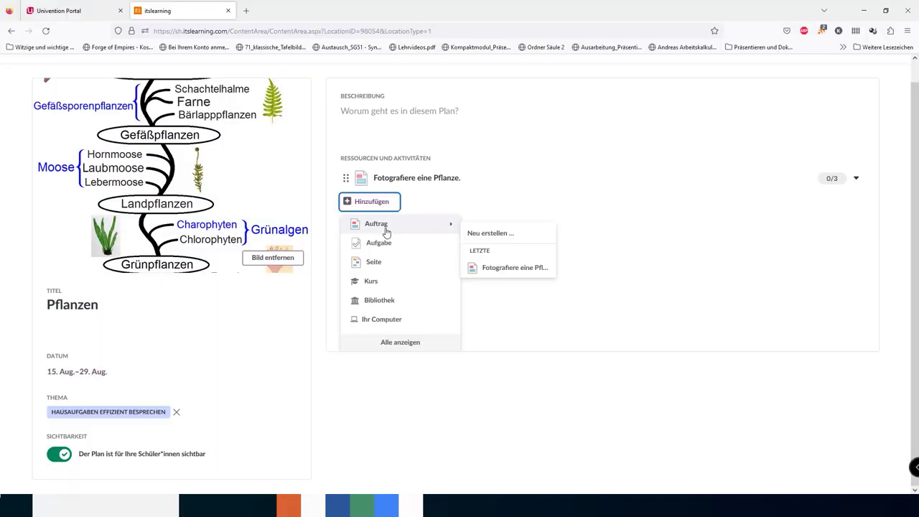
pyautogui.click(496, 239)
pyautogui.write('Bearbeite den B')
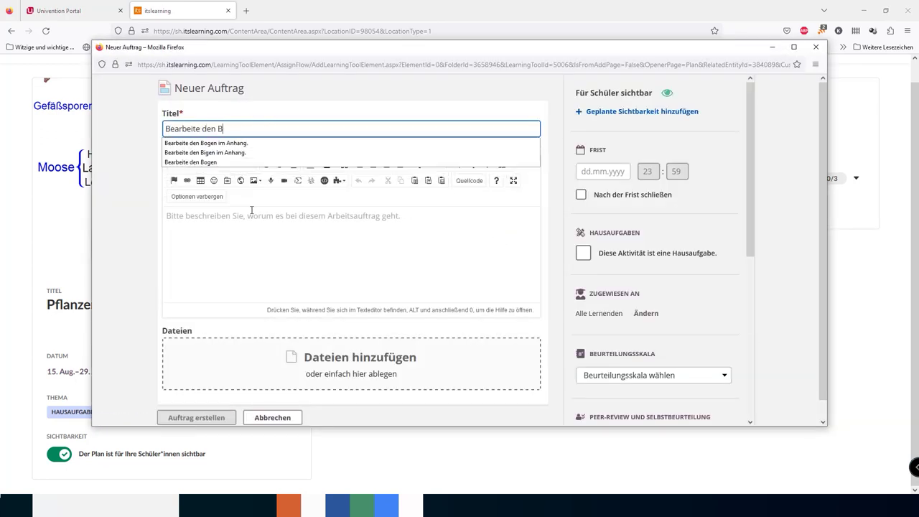
pyautogui.write('ogen im Anhang.')
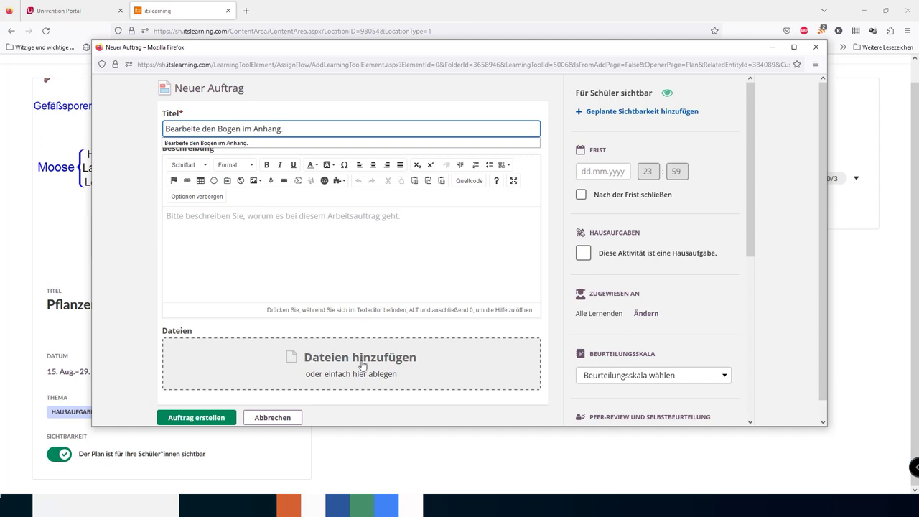
# Attach Pflanzentext.docx from the desktop to the assignment and provide it as "Kopie für jede Person/Gruppe"
pyautogui.click(363, 365)
pyautogui.click(211, 125)
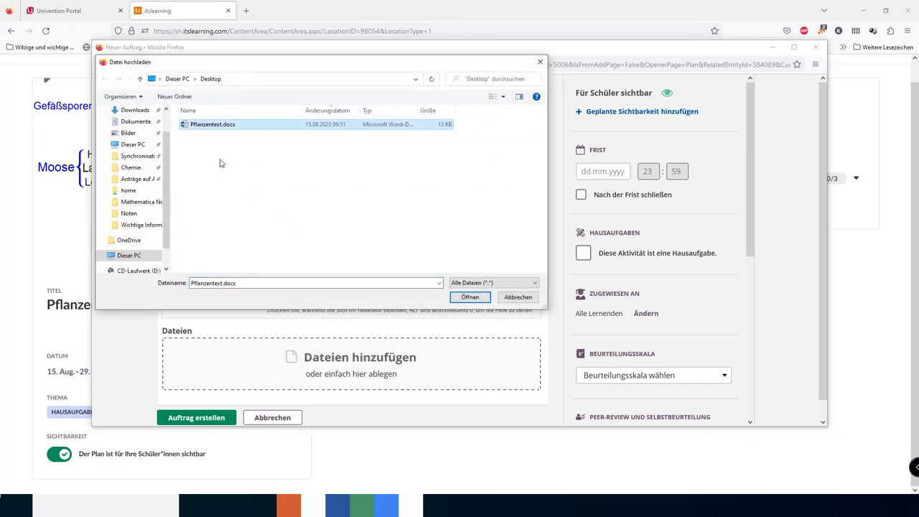
pyautogui.click(470, 297)
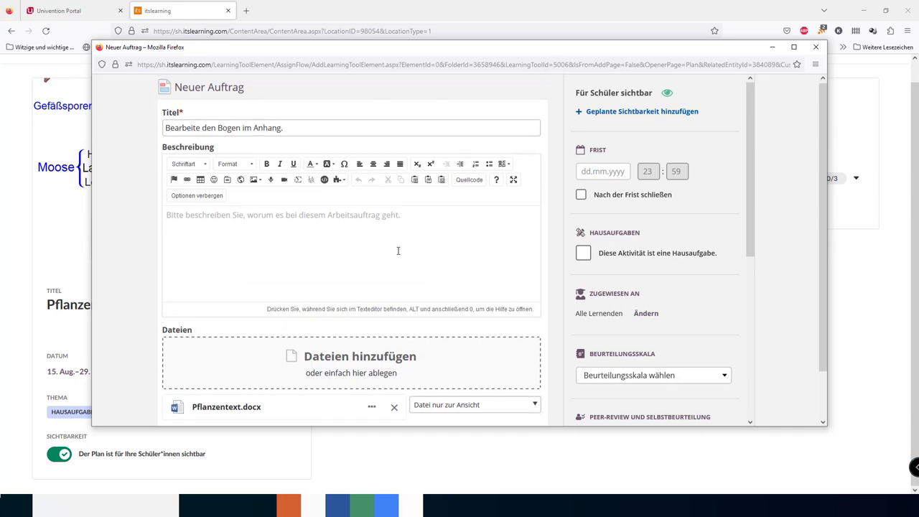
pyautogui.scroll(-2, 396, 250)
pyautogui.click(464, 358)
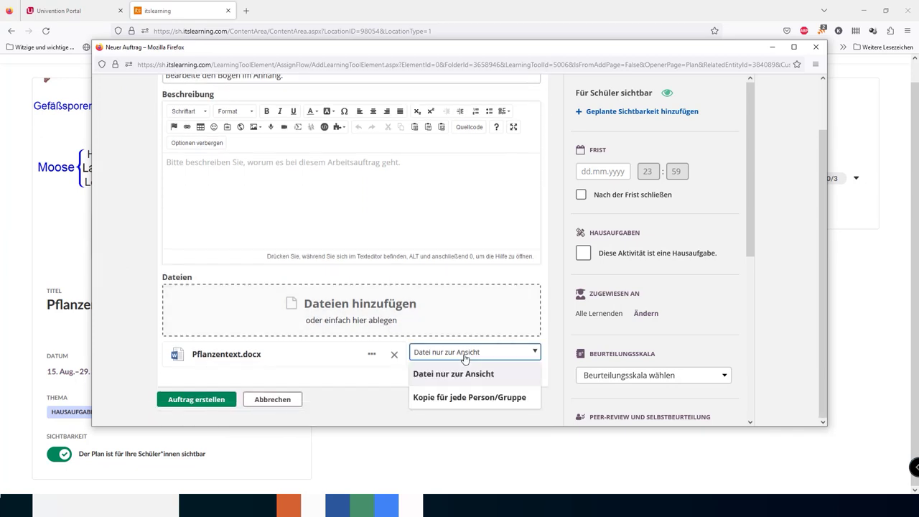
pyautogui.click(491, 399)
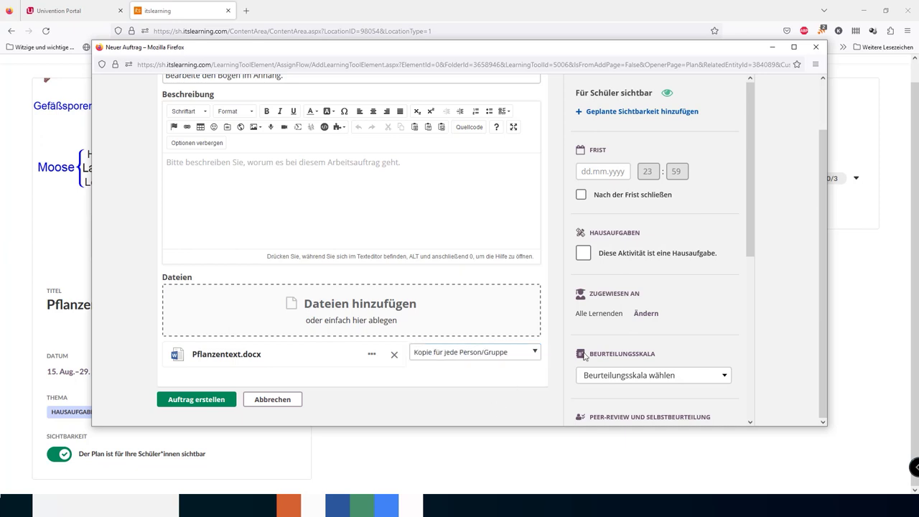
# Create the worksheet assignment as homework with a deadline of 16.08.2023 at 17:59
pyautogui.click(602, 171)
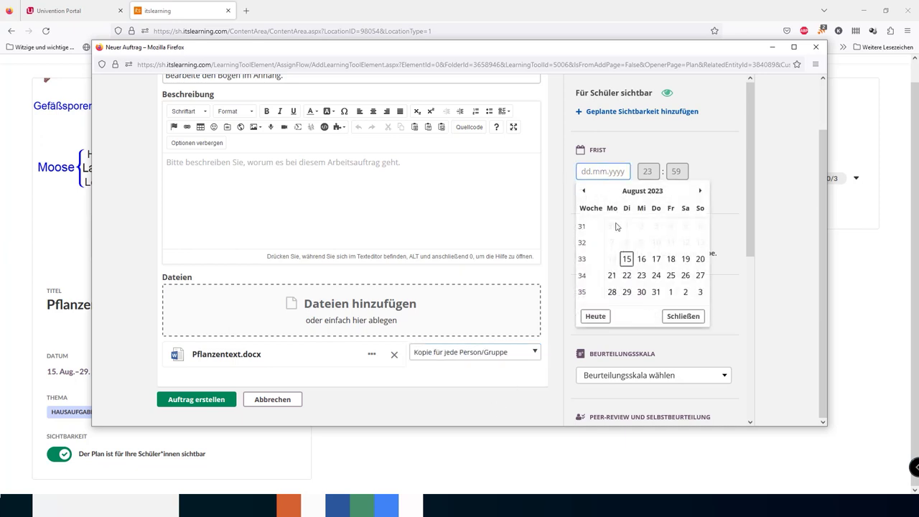
pyautogui.click(639, 260)
pyautogui.click(642, 171)
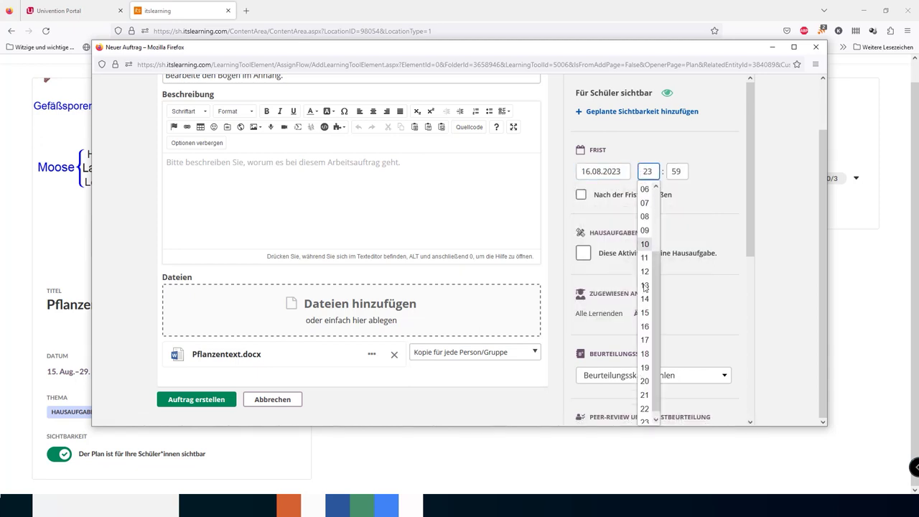
pyautogui.click(647, 333)
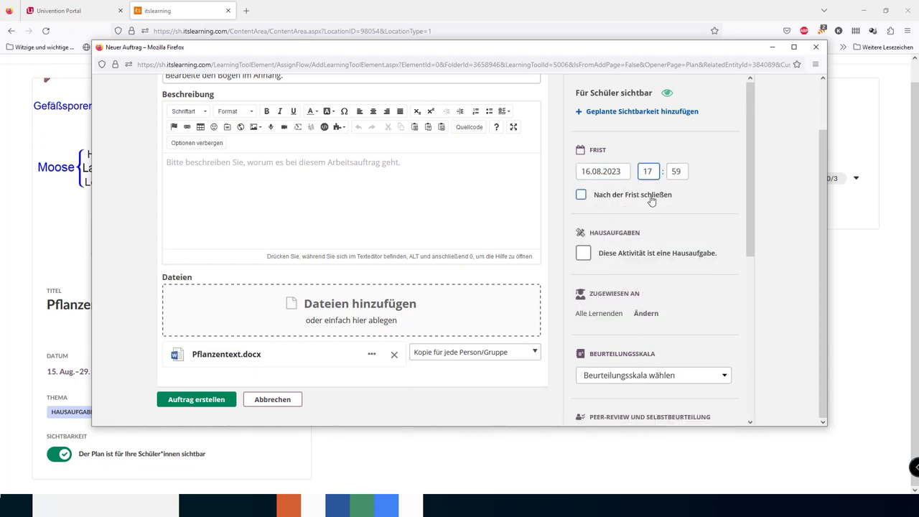
pyautogui.click(587, 260)
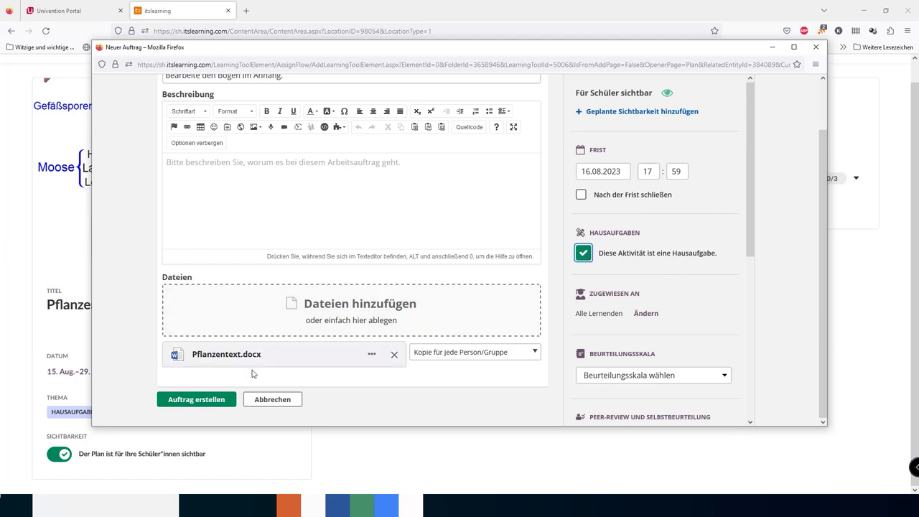
pyautogui.click(216, 400)
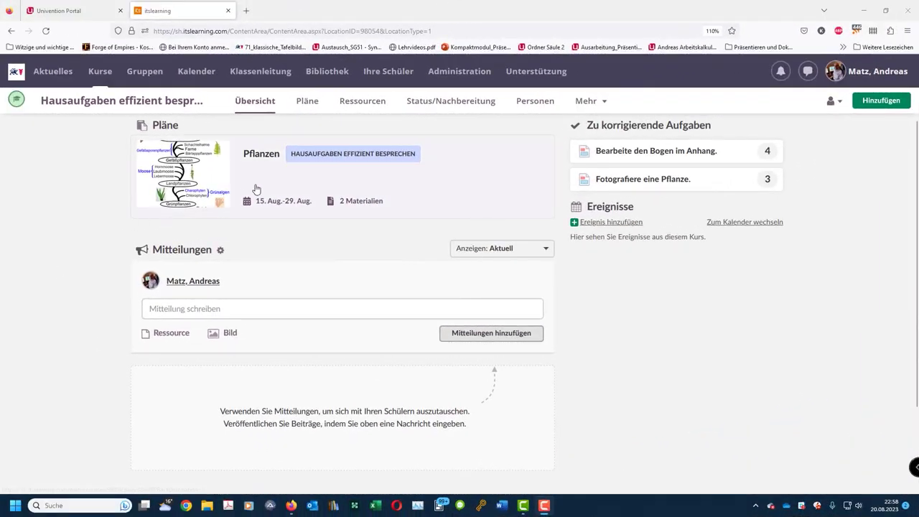
# Open the Pflanzen plan and bring up the student submissions for the assignment "Fotografiere eine Pflanze."
pyautogui.click(255, 179)
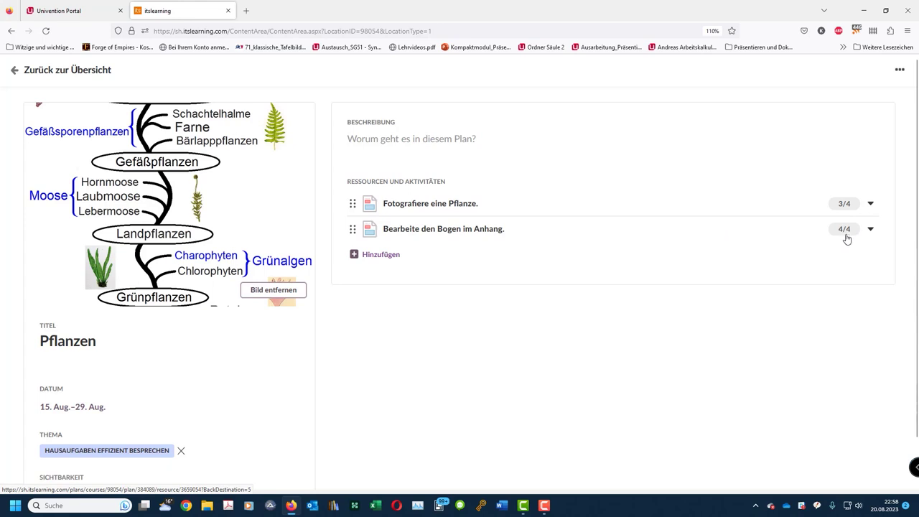
pyautogui.click(456, 207)
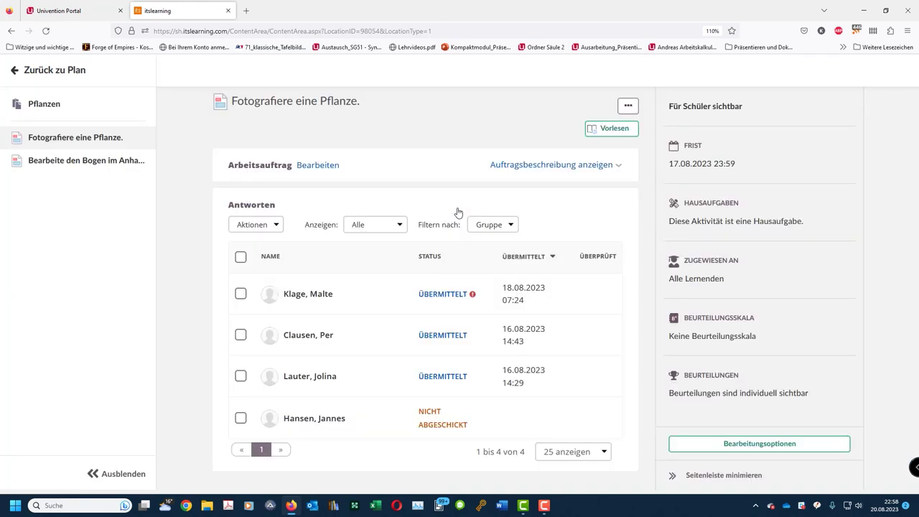
pyautogui.moveTo(473, 298)
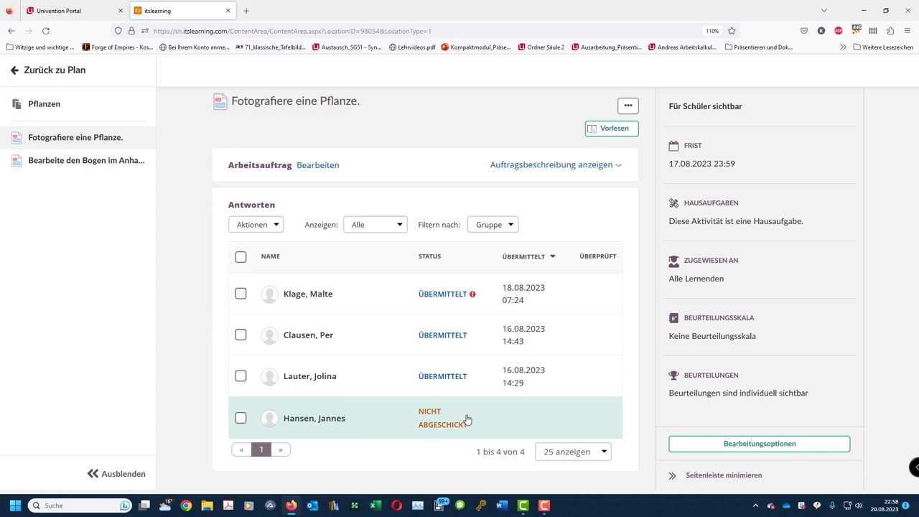
# View each student's answer to the plant photo assignment one after another and return to the submissions overview
pyautogui.click(390, 300)
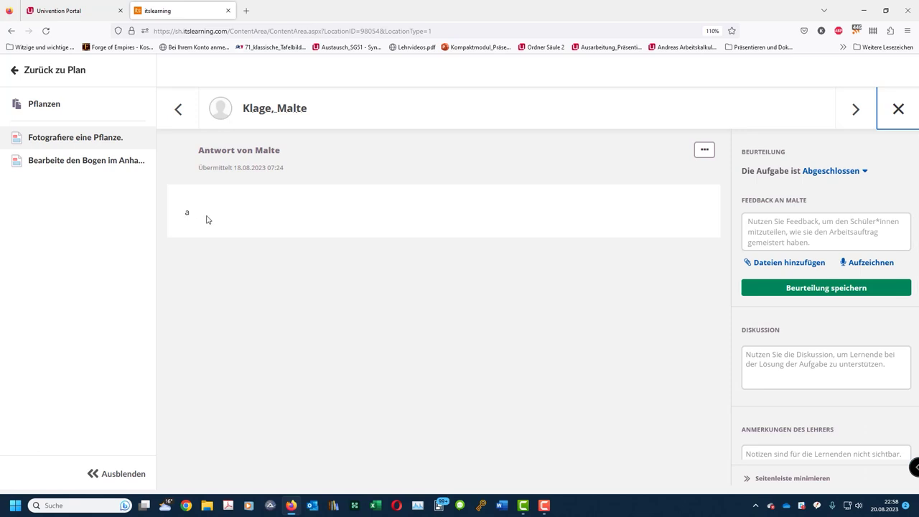
pyautogui.click(854, 112)
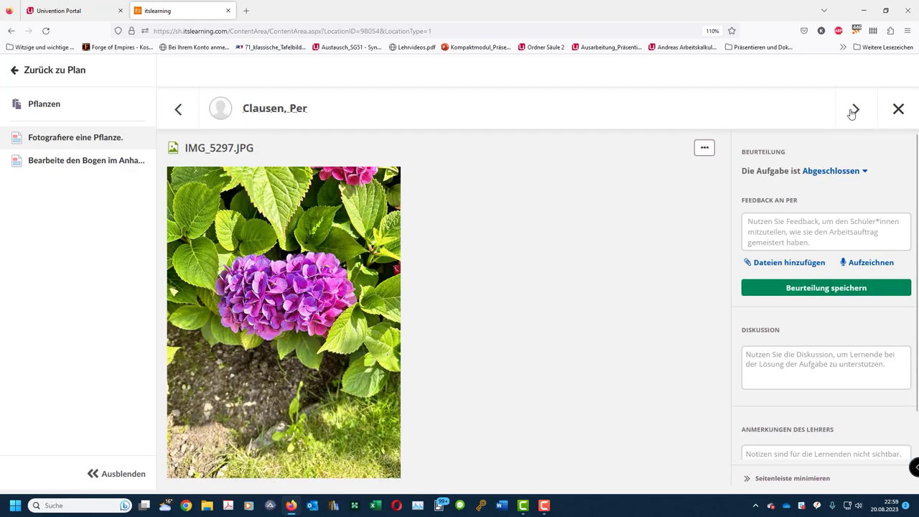
pyautogui.click(854, 111)
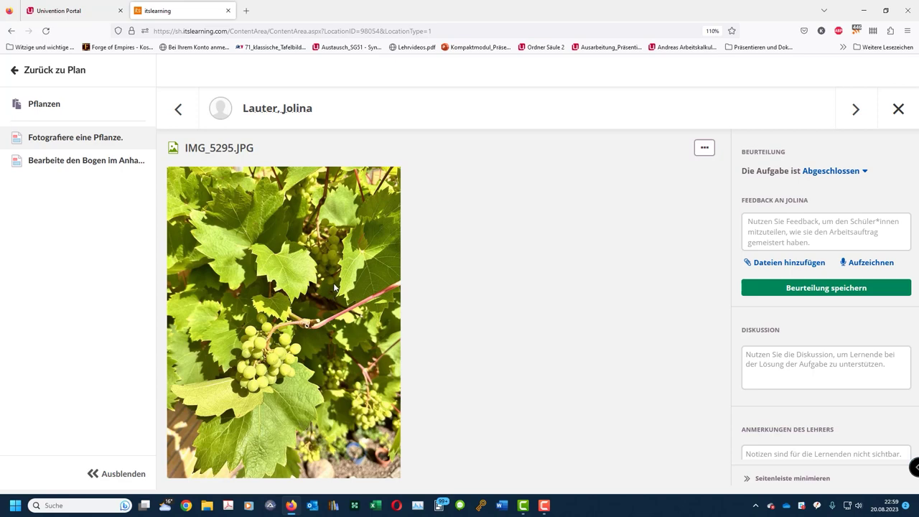
pyautogui.click(856, 110)
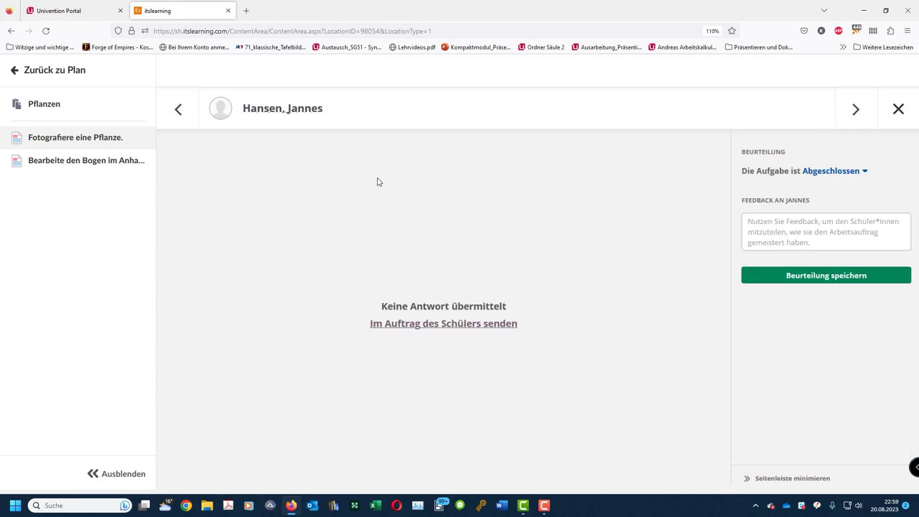
pyautogui.click(898, 109)
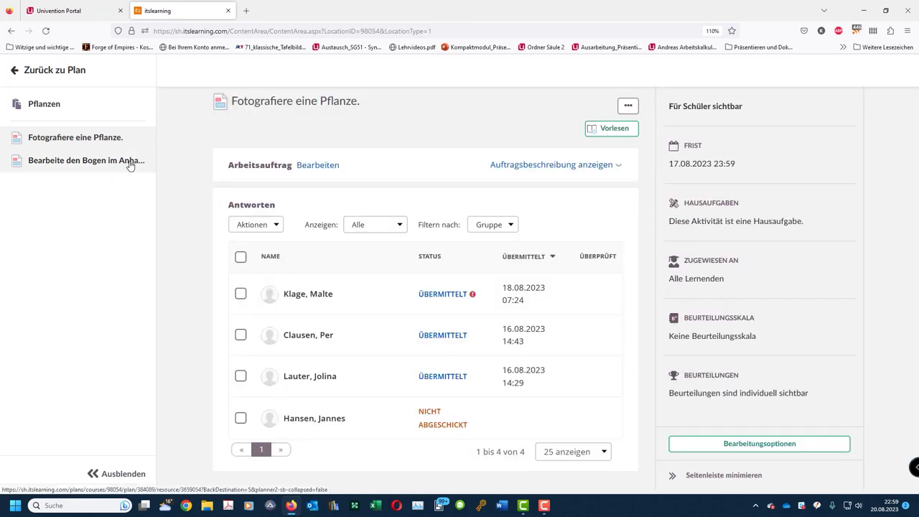
# Switch to the assignment "Bearbeite den Bogen im Anhang." and view the first two students' Pflanzentext.docx submissions
pyautogui.click(130, 164)
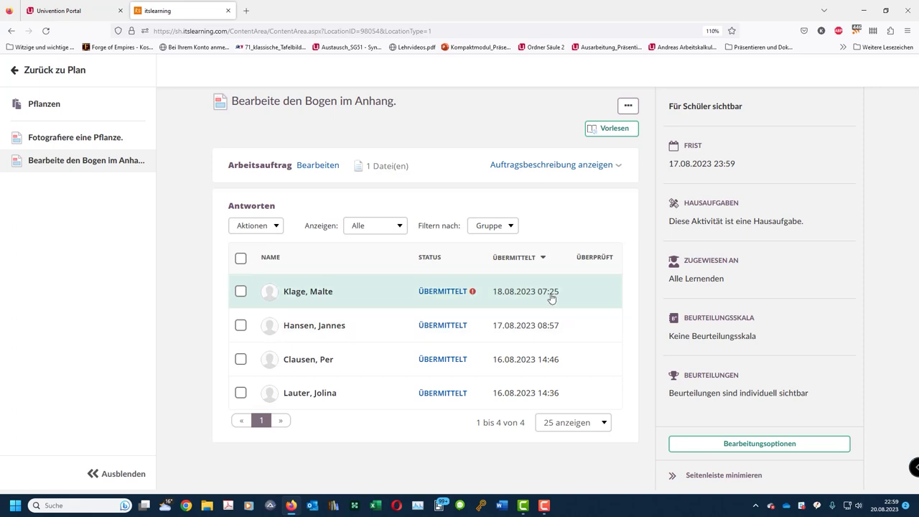
pyautogui.click(383, 295)
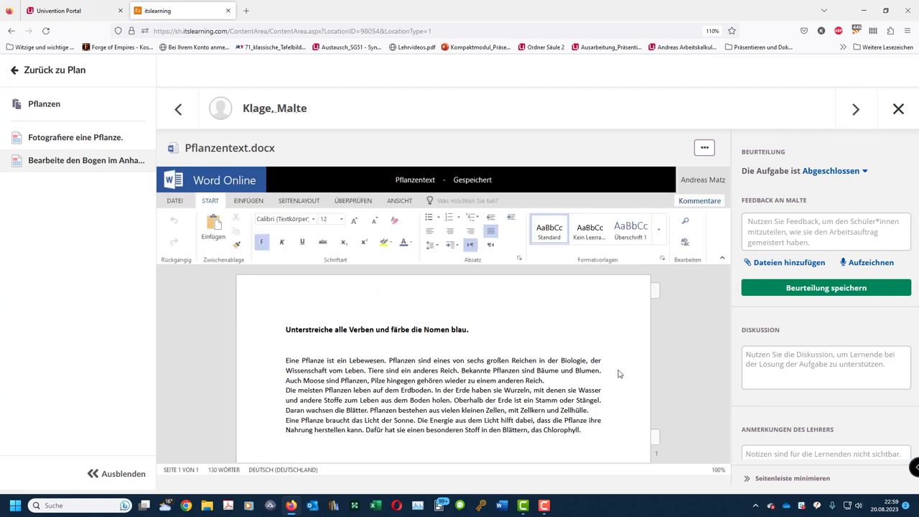
pyautogui.click(857, 110)
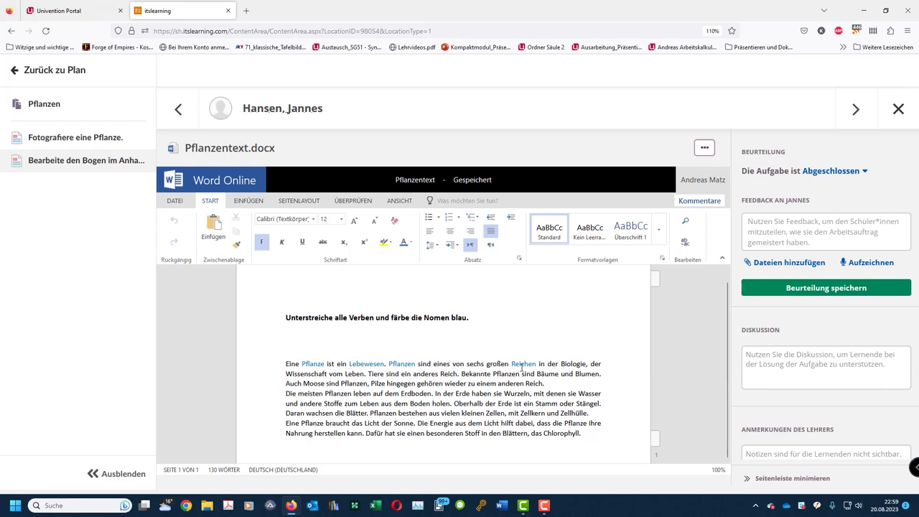
# View the third student's Pflanzentext.docx and check the colouring of the word "Bekannte" and the rest of the text
pyautogui.click(857, 114)
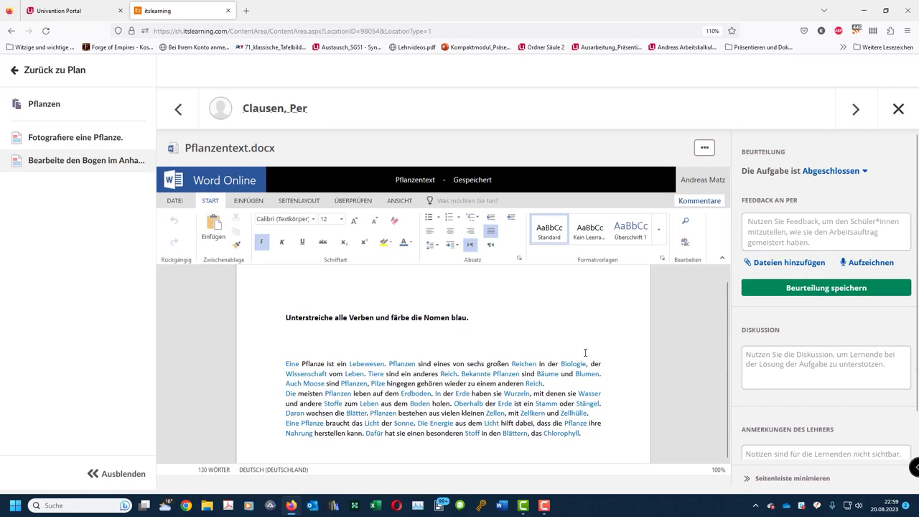
pyautogui.doubleClick(477, 374)
pyautogui.doubleClick(476, 384)
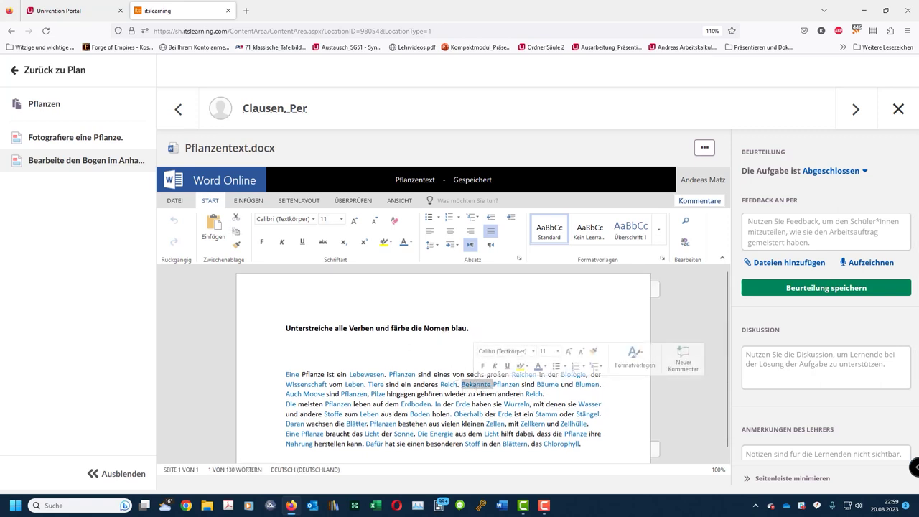
pyautogui.click(592, 446)
pyautogui.scroll(-1, 601, 436)
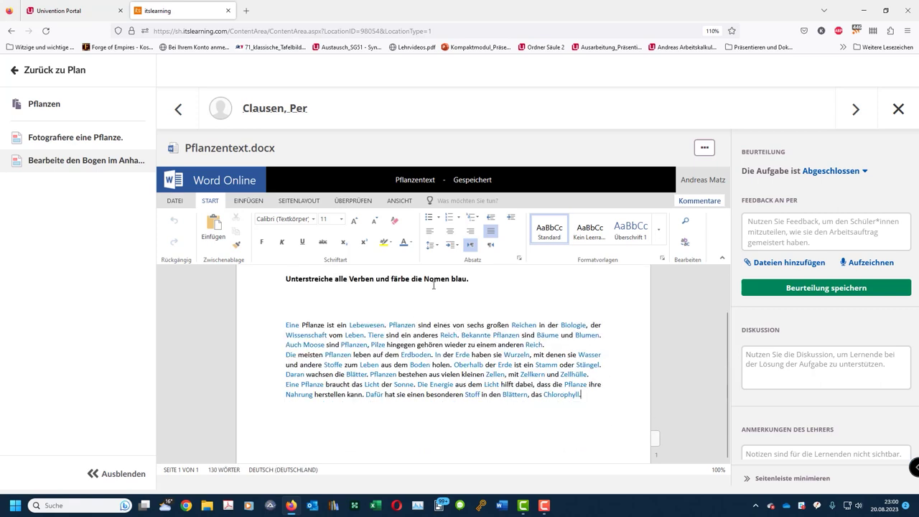
# View the last student's Pflanzentext.docx and check the verbs "ist" and "sind" in the opening sentences
pyautogui.click(855, 109)
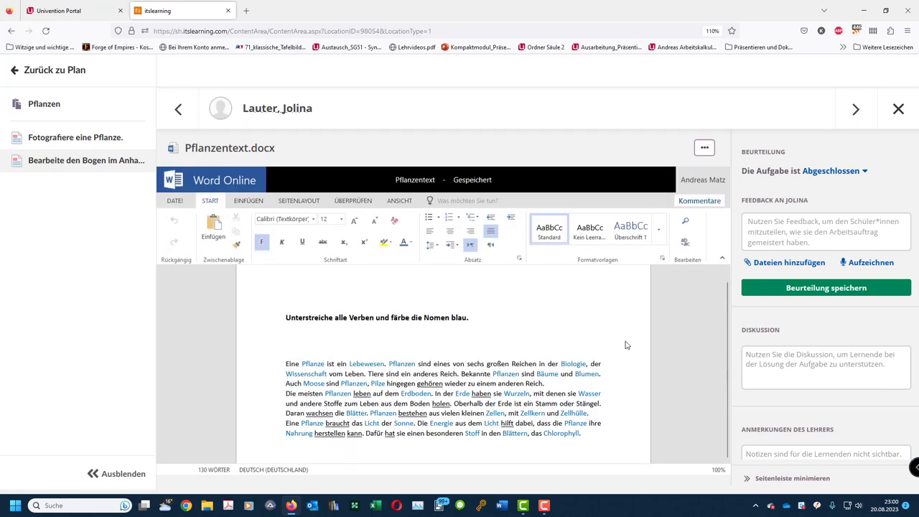
pyautogui.doubleClick(331, 373)
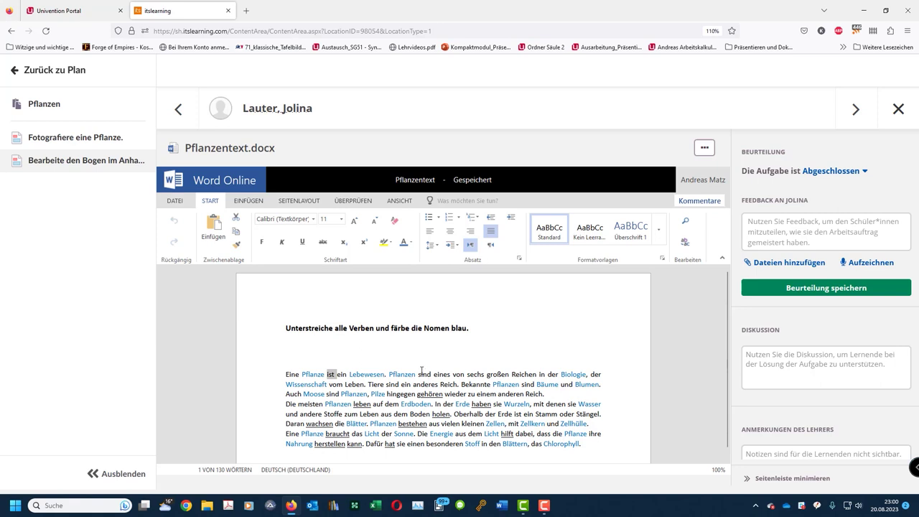
pyautogui.doubleClick(425, 374)
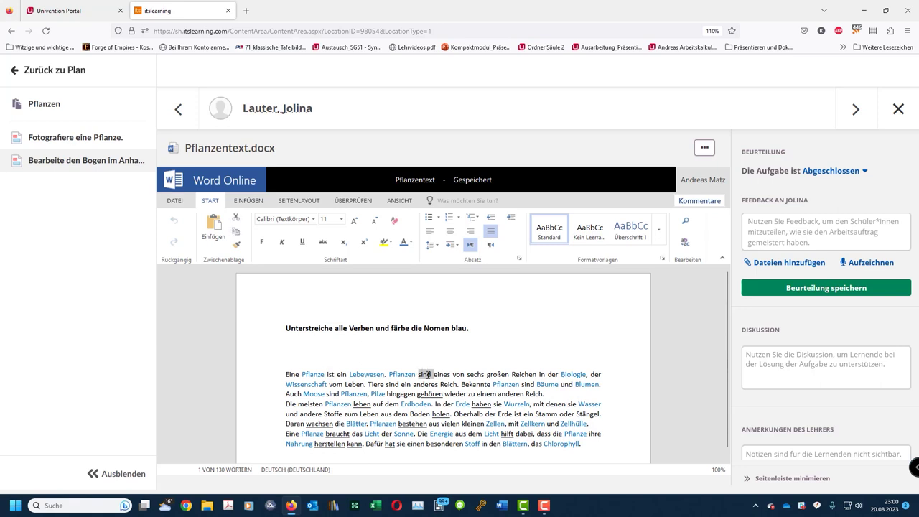
pyautogui.click(567, 332)
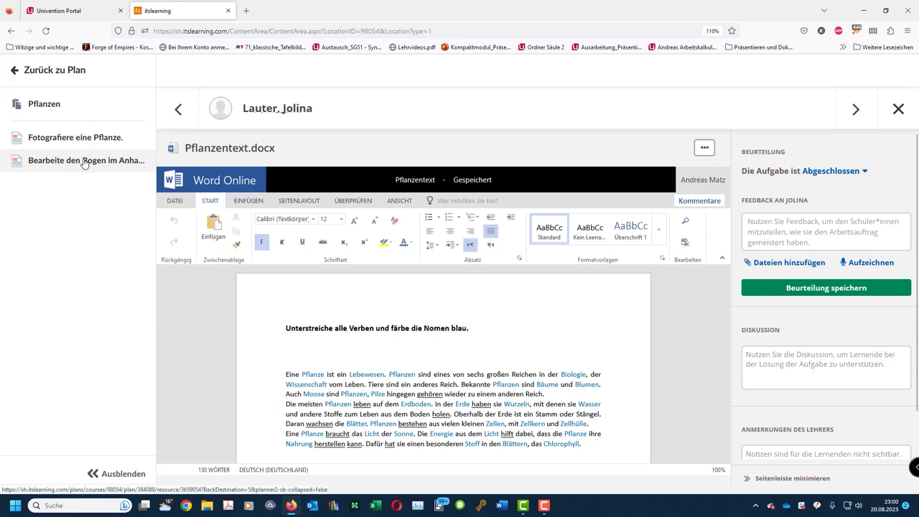
# Return to the plan, reopen the assignment "Bearbeite den Bogen im Anhang." and select all students' submissions
pyautogui.click(56, 72)
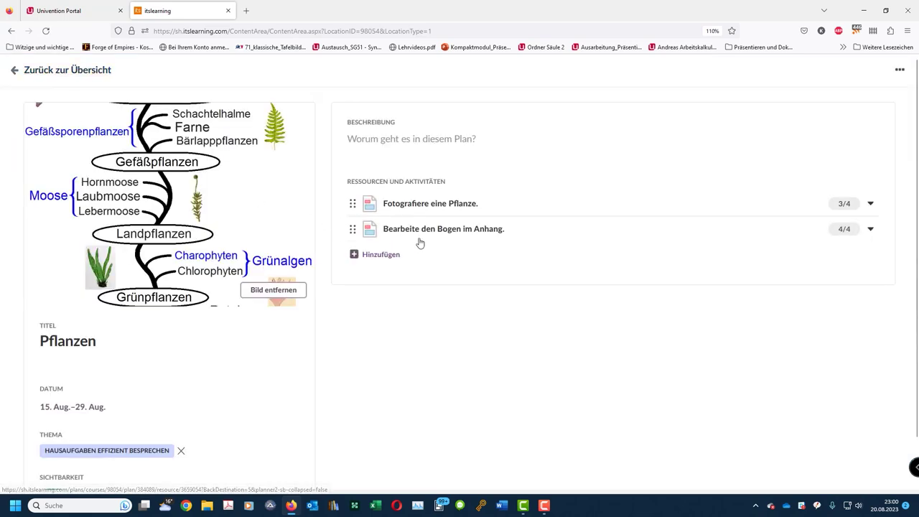
pyautogui.click(421, 237)
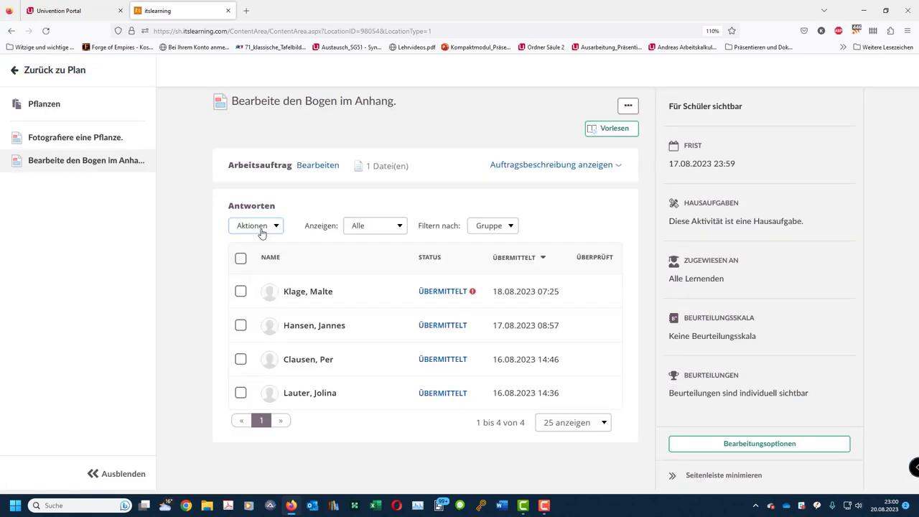
pyautogui.click(240, 258)
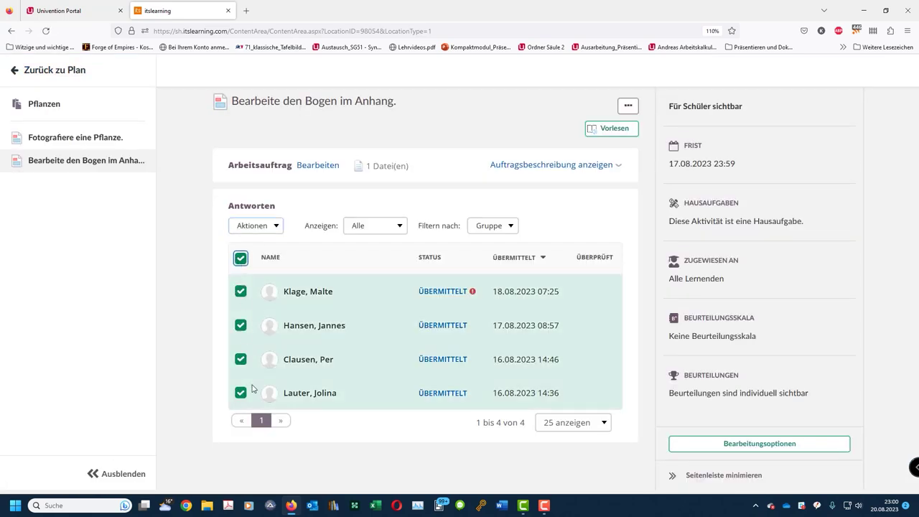